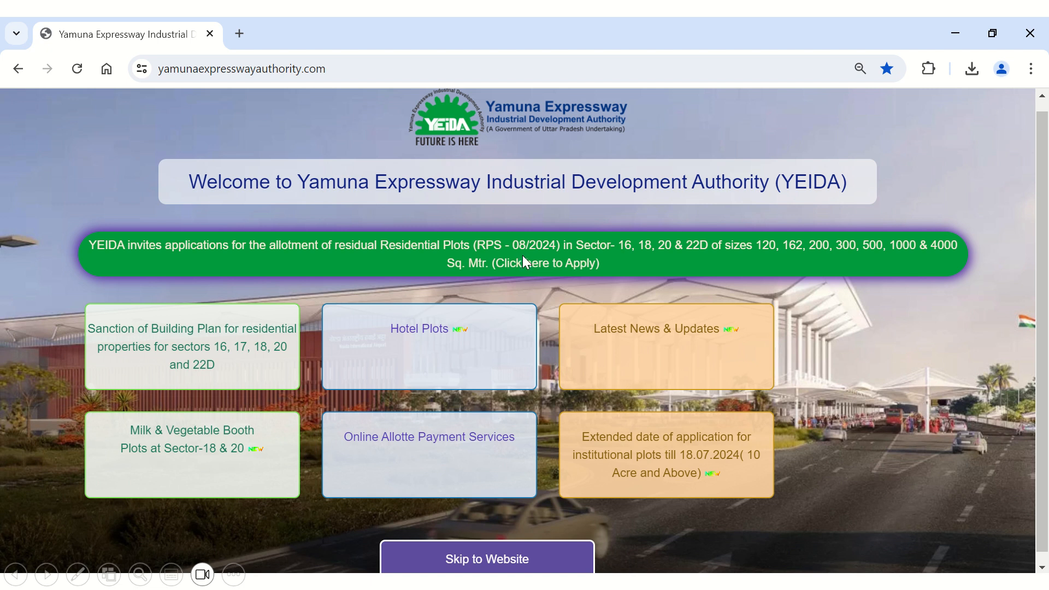
Step: Skip to the authority's main website and open the application portal for RPS - 08/2024
click(485, 561)
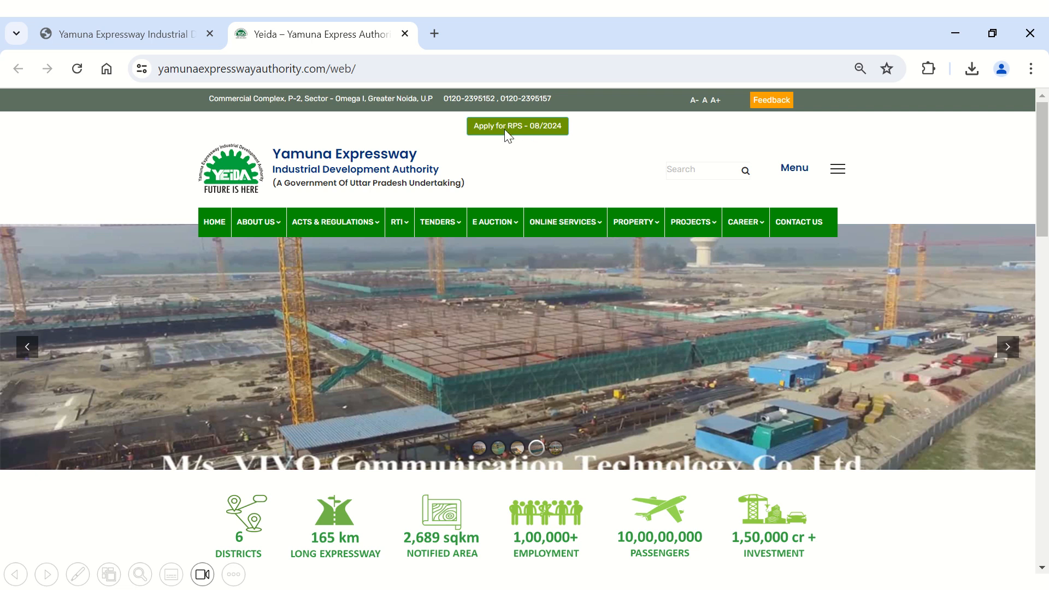
key(ctrl+w)
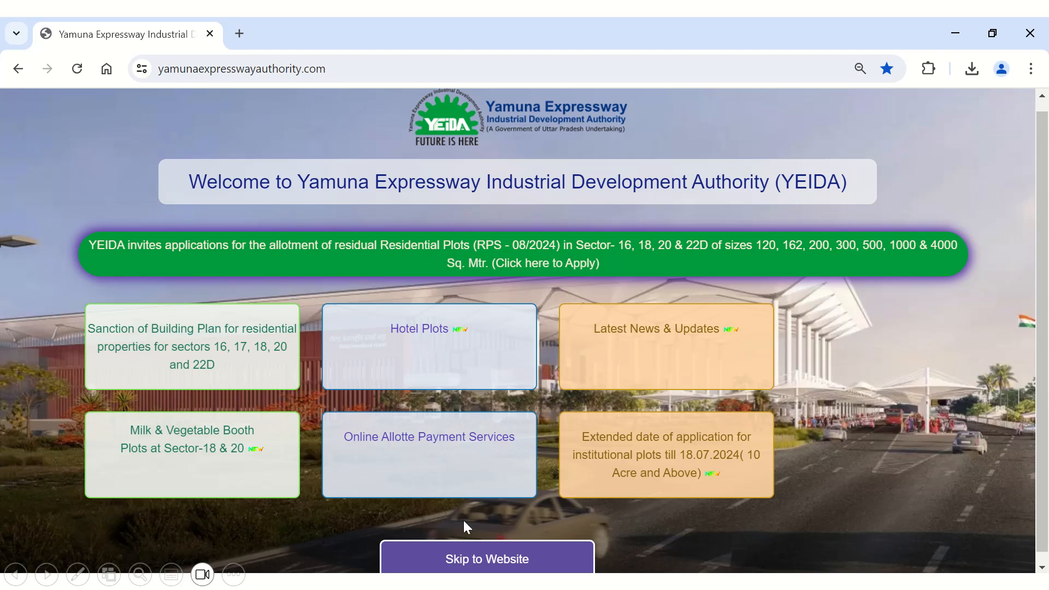
click(463, 551)
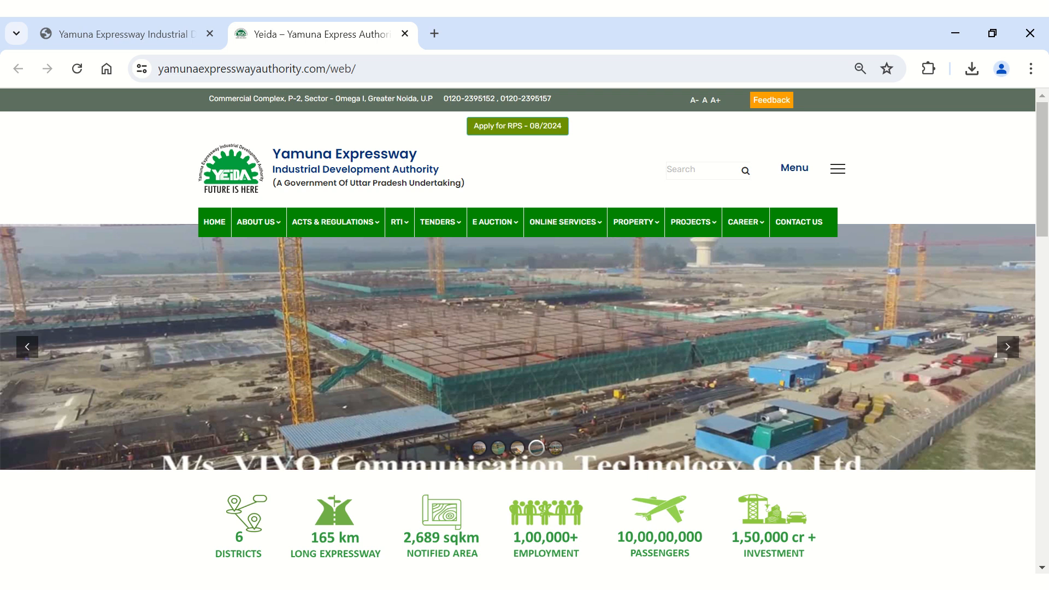
click(525, 132)
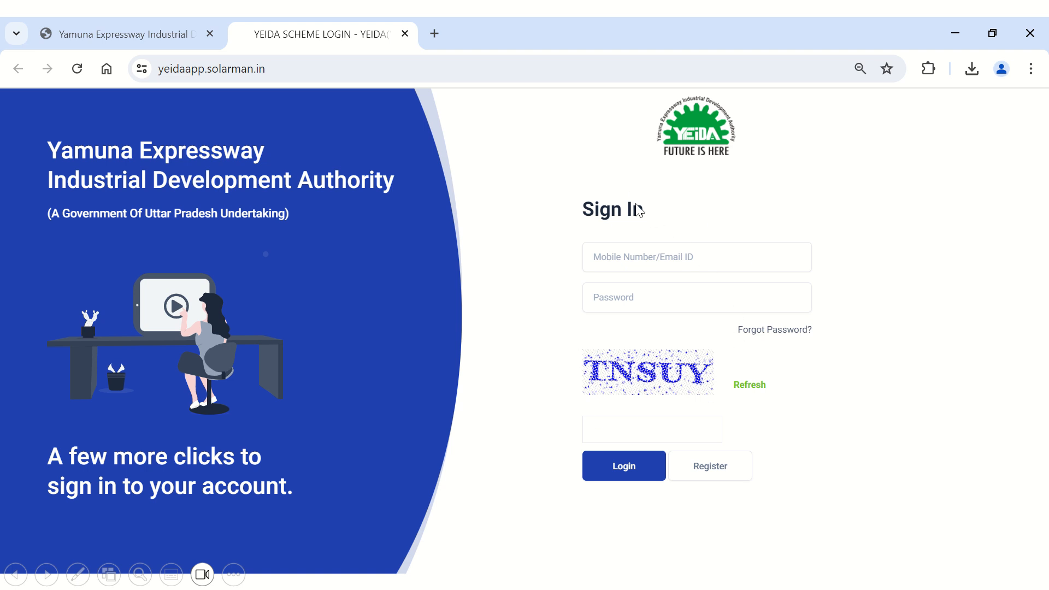
Step: Register a new applicant account and open the portal login link from the registration email
click(708, 469)
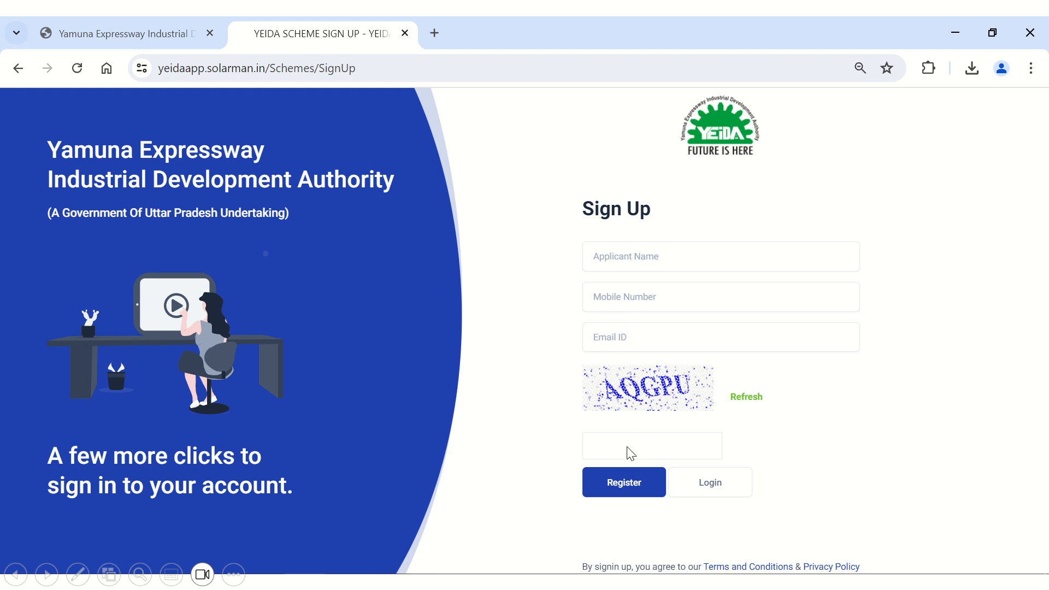
click(625, 479)
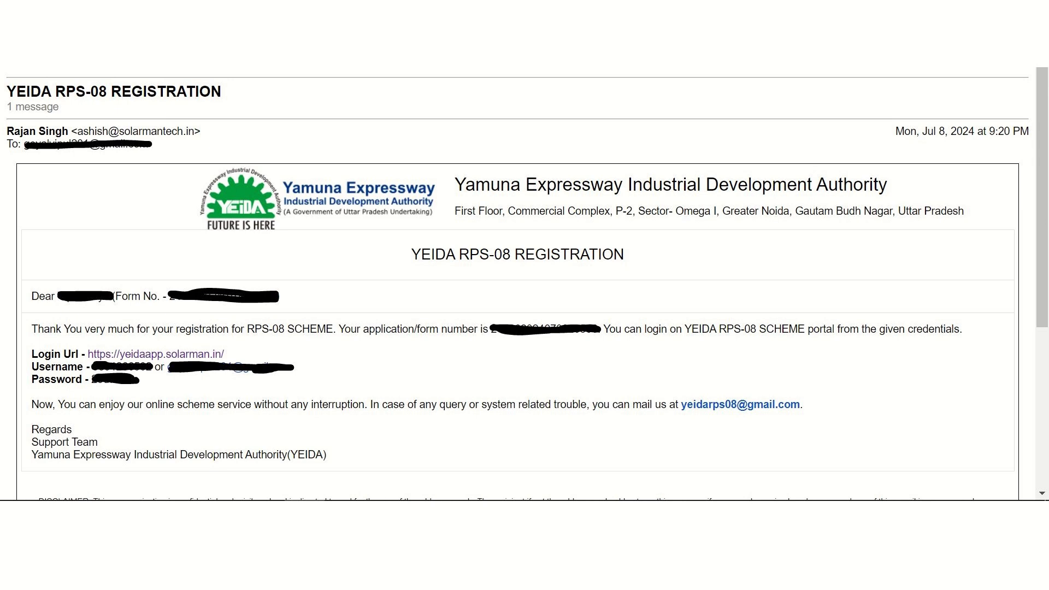
click(160, 353)
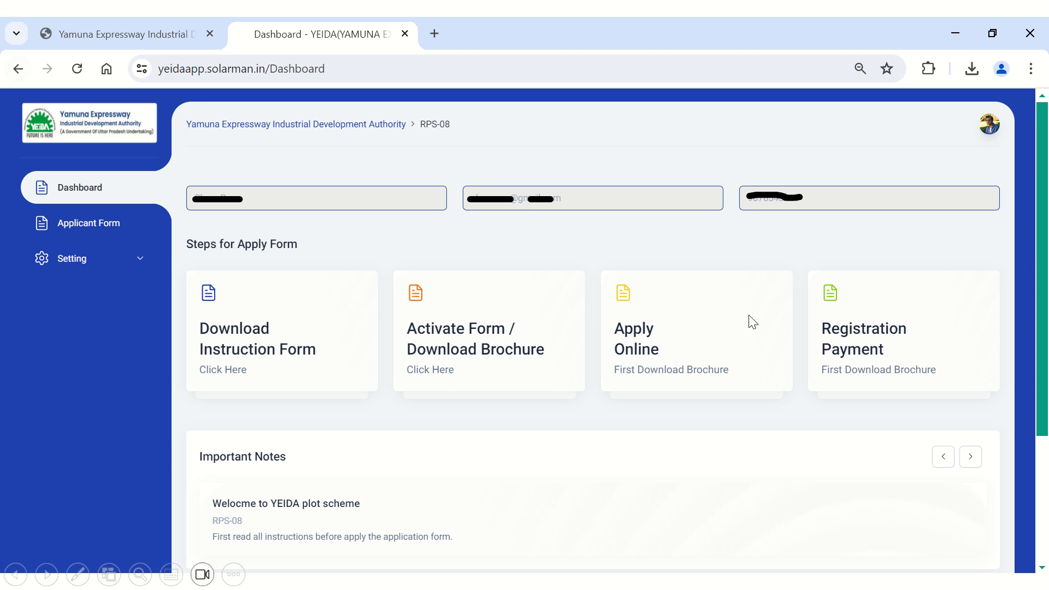
Step: Activate the form with the brochure download and open the online application from the dashboard
click(489, 346)
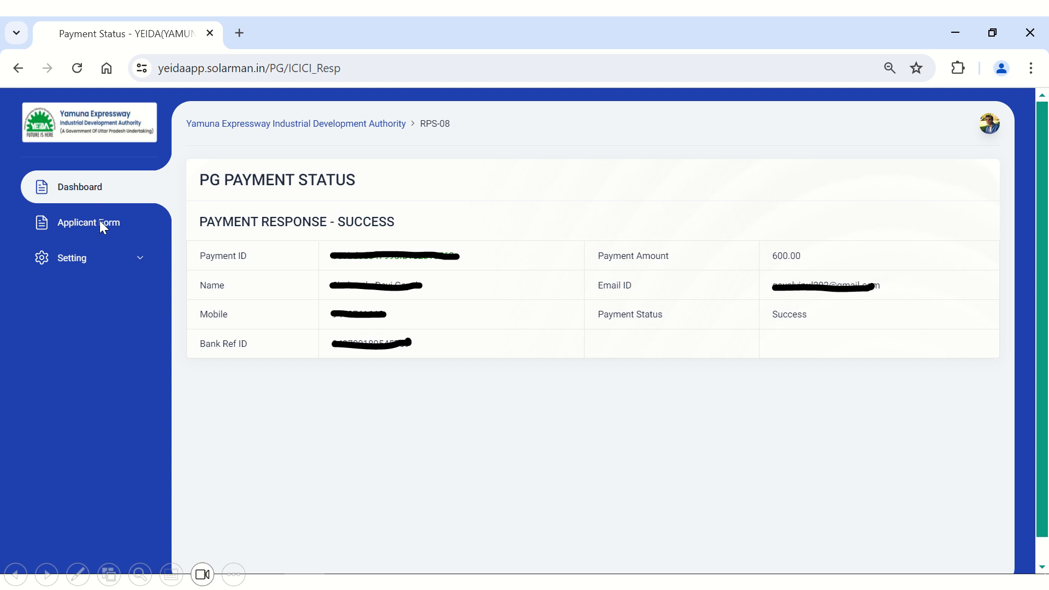
click(84, 189)
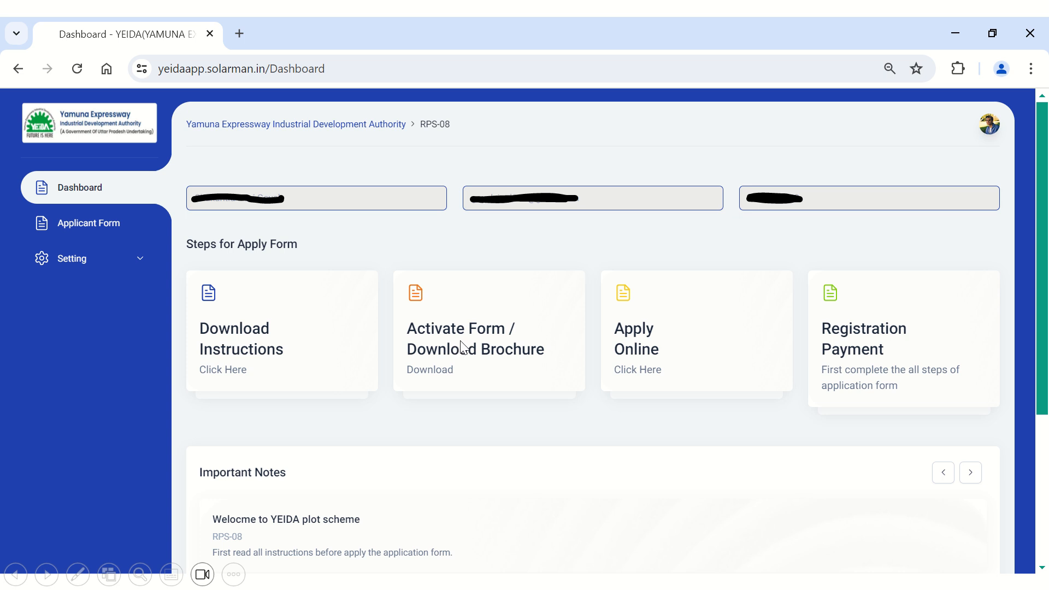
click(645, 348)
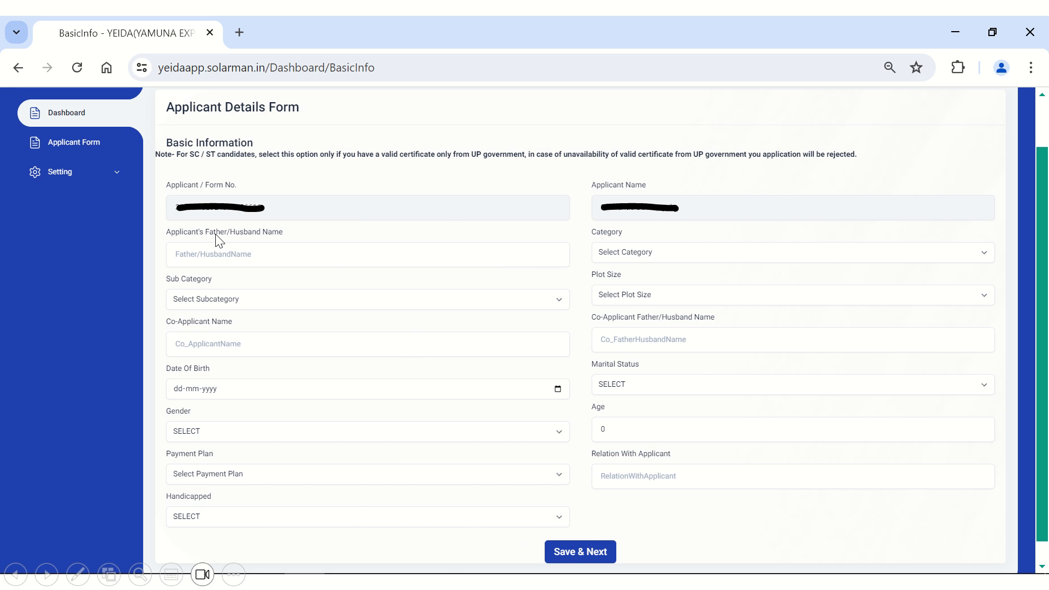
Step: Review the available category, sub category and plot size options in the applicant's basic information
click(614, 255)
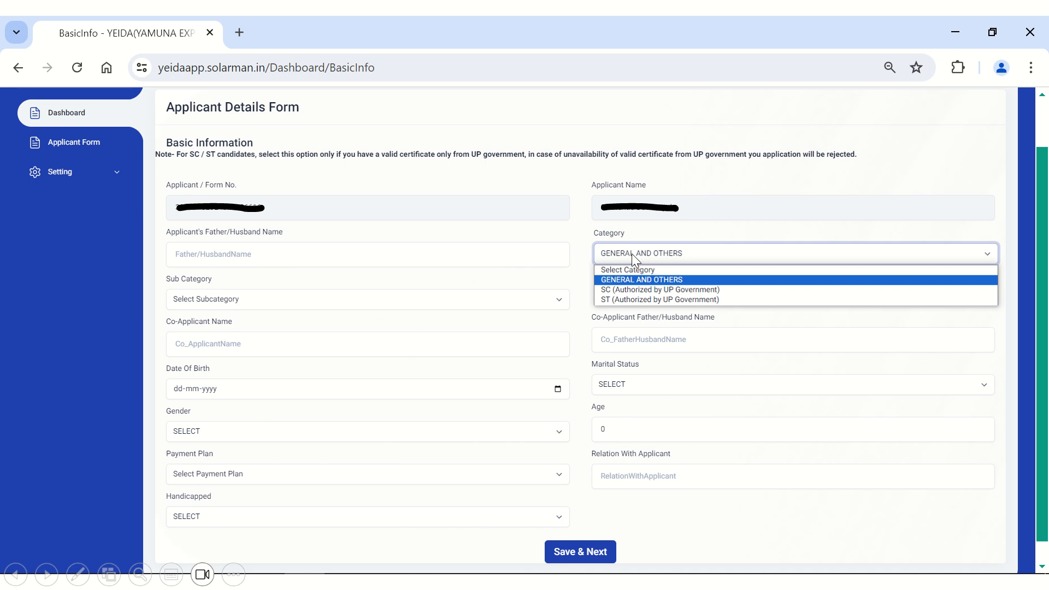
click(618, 247)
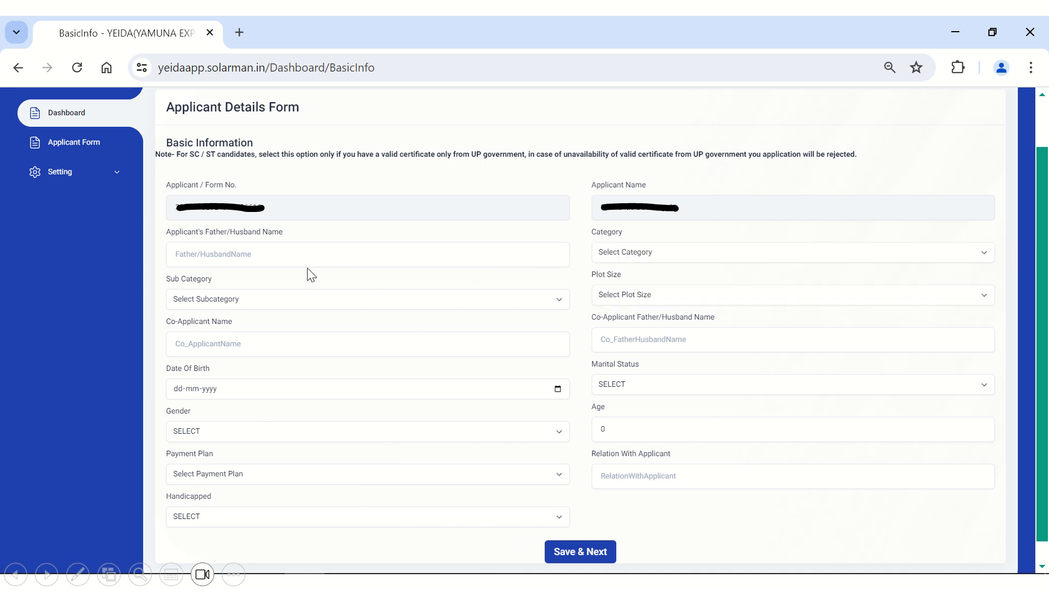
click(221, 305)
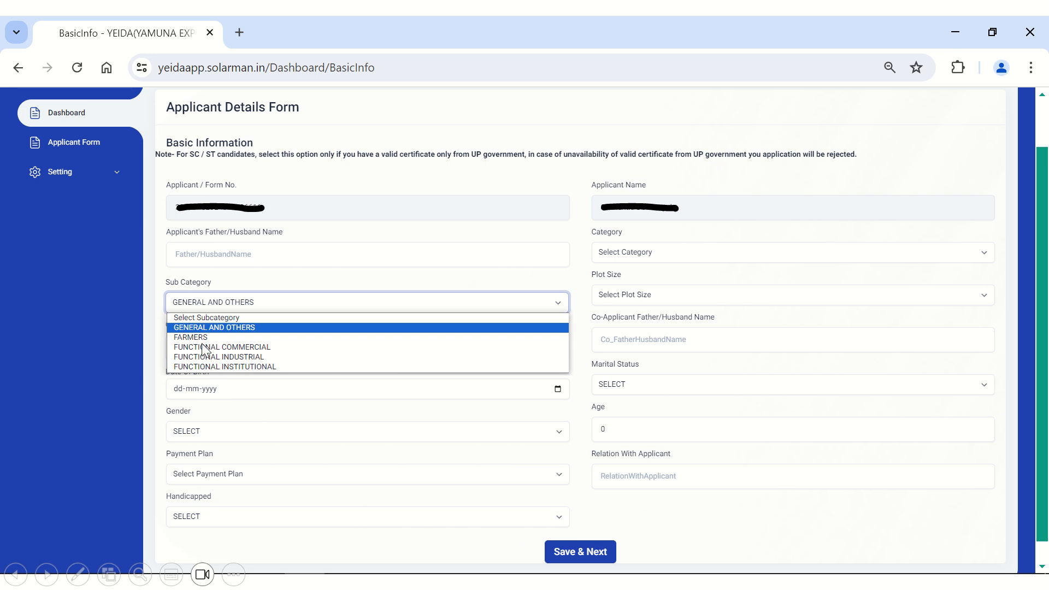
click(244, 317)
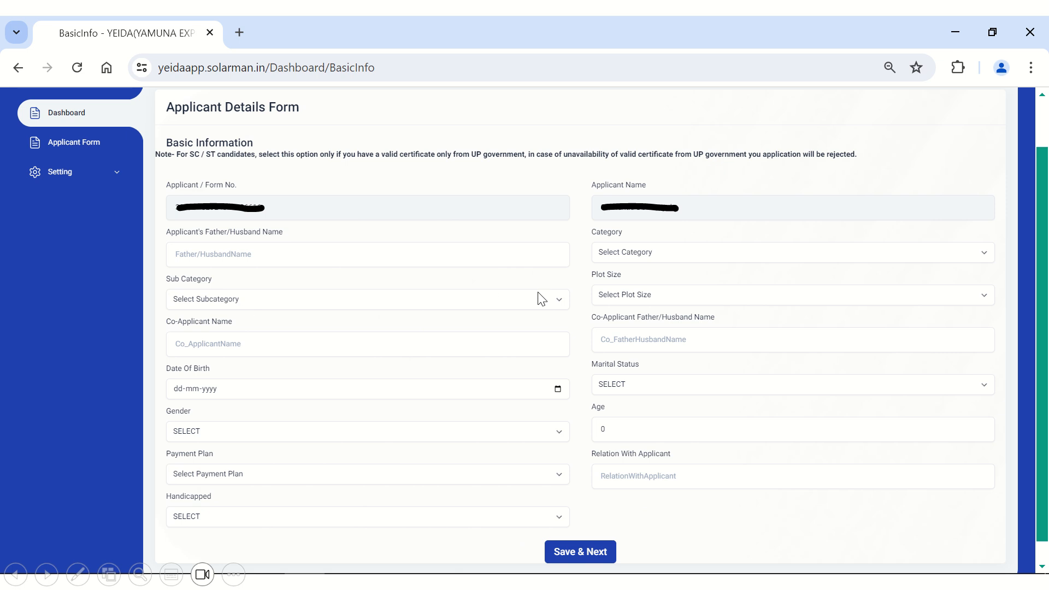
click(629, 297)
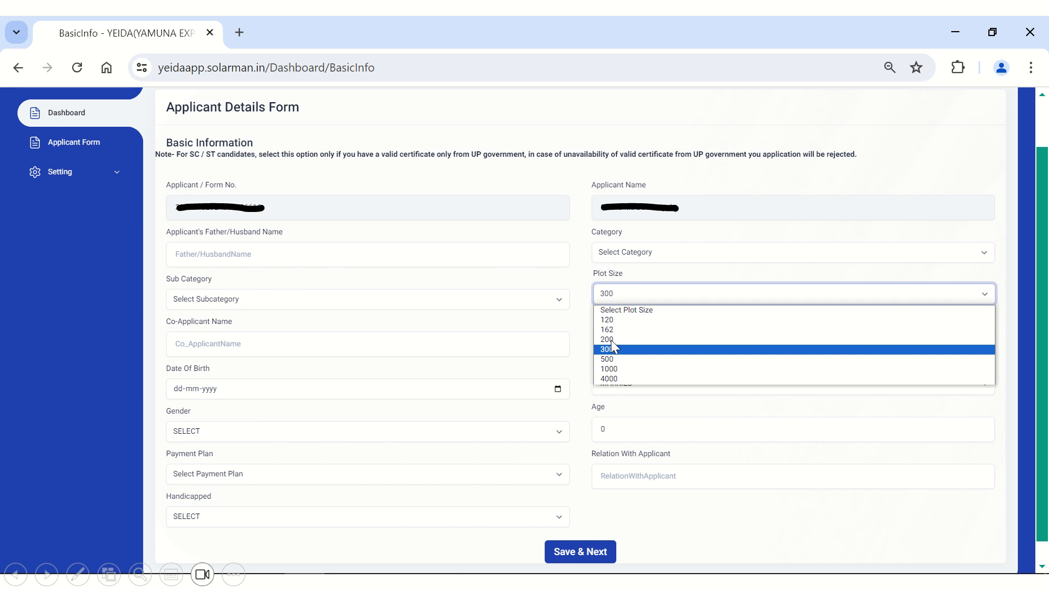
click(622, 296)
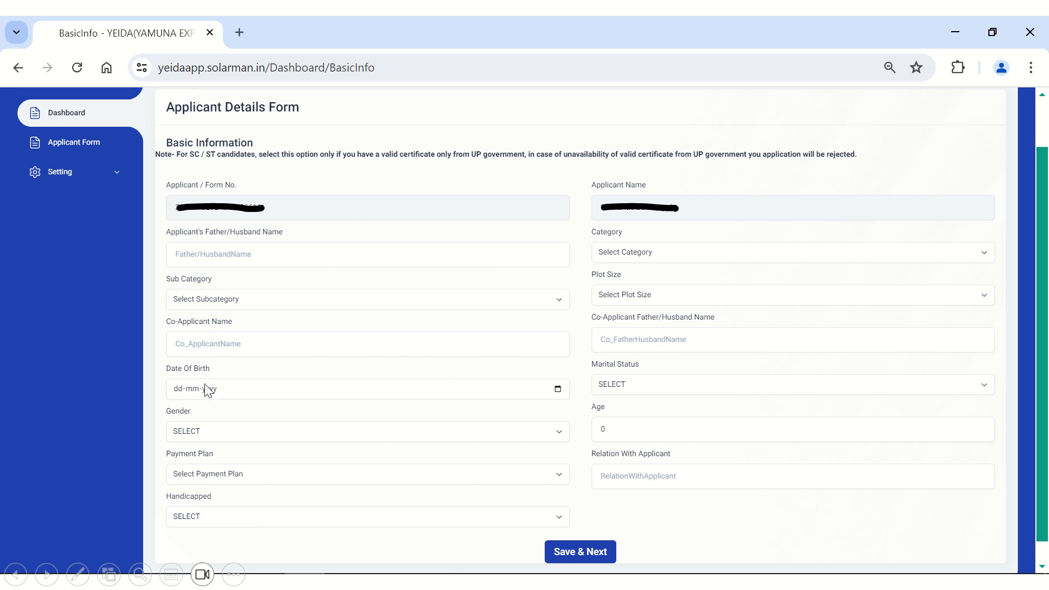
Step: Review the marital status, gender, payment plan and handicapped options in the applicant's basic information
click(610, 387)
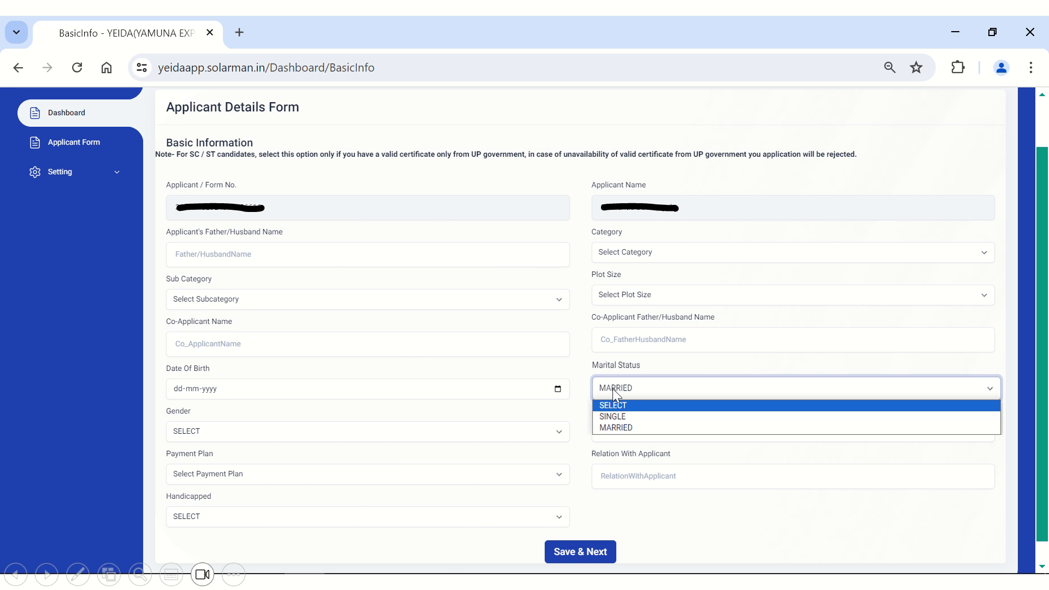
key(Return)
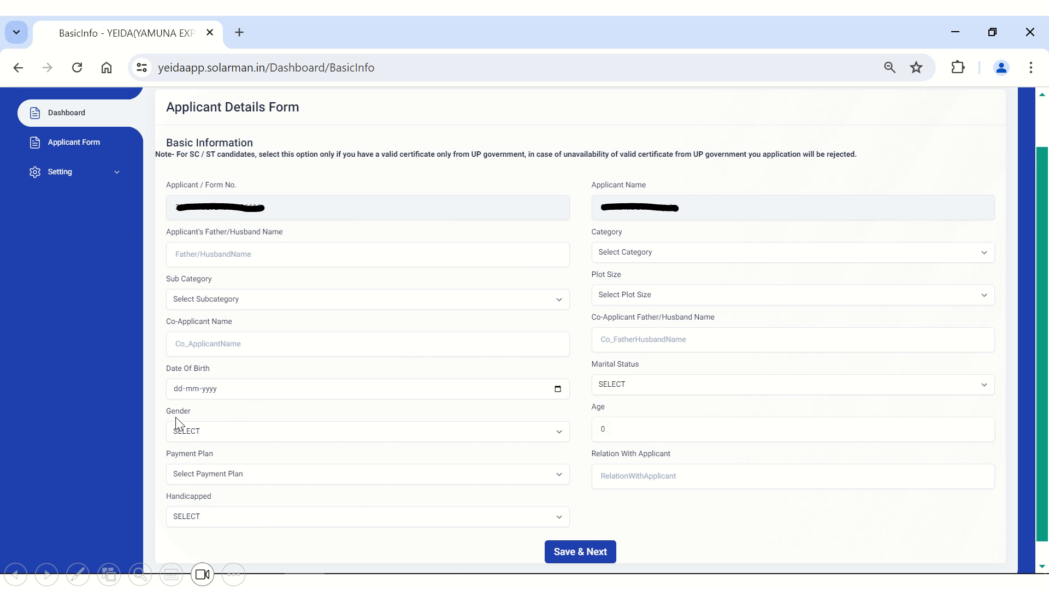
click(187, 433)
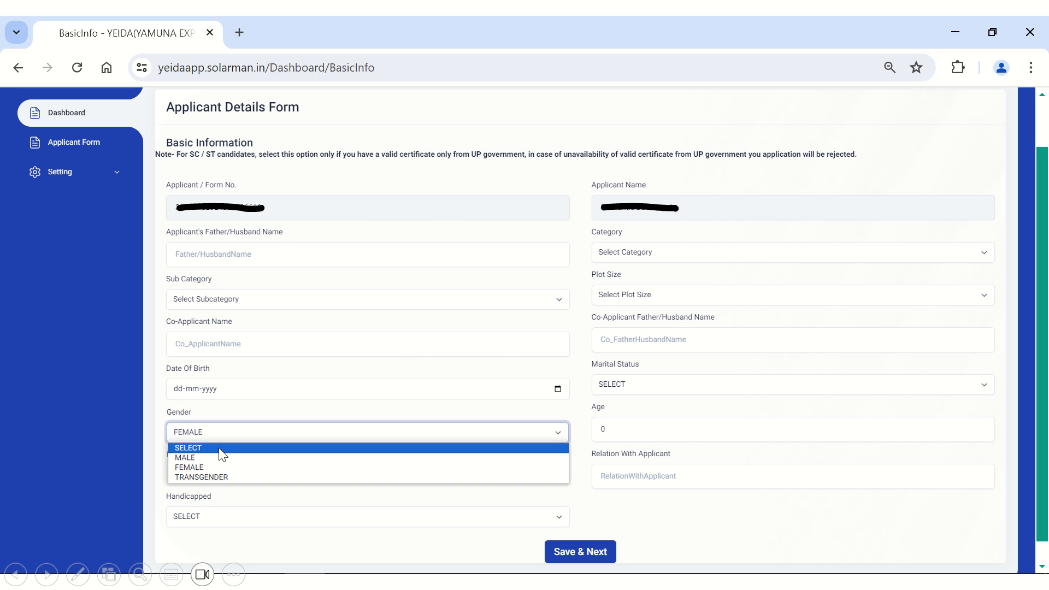
click(205, 448)
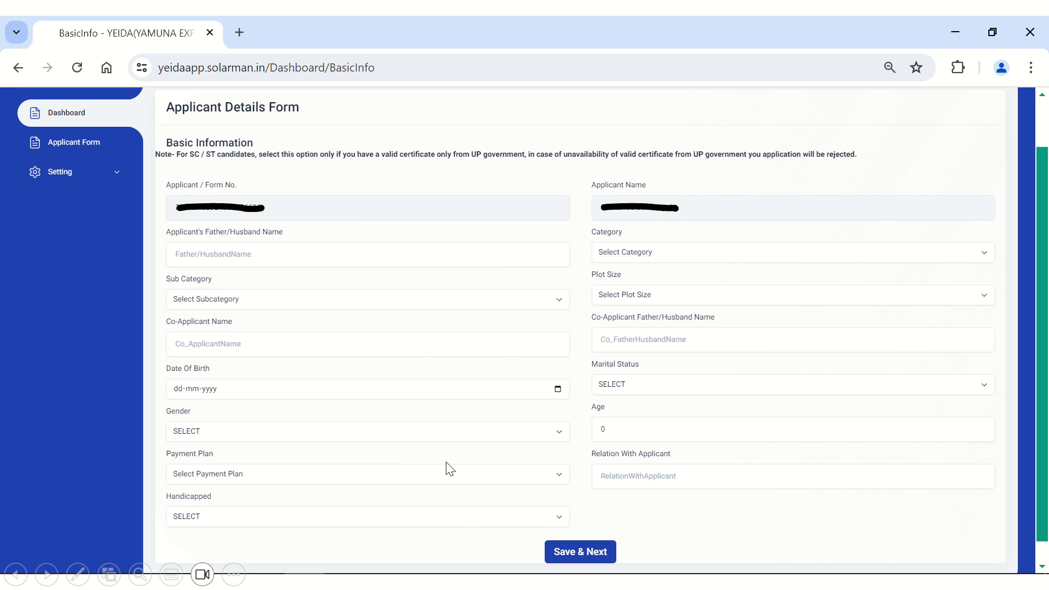
click(225, 484)
click(203, 517)
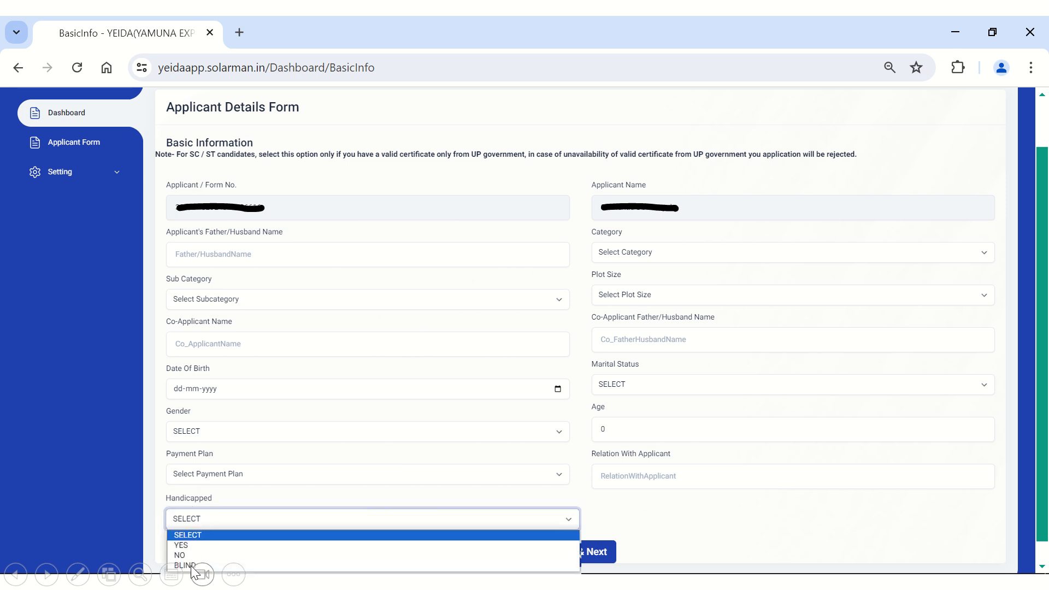
click(258, 505)
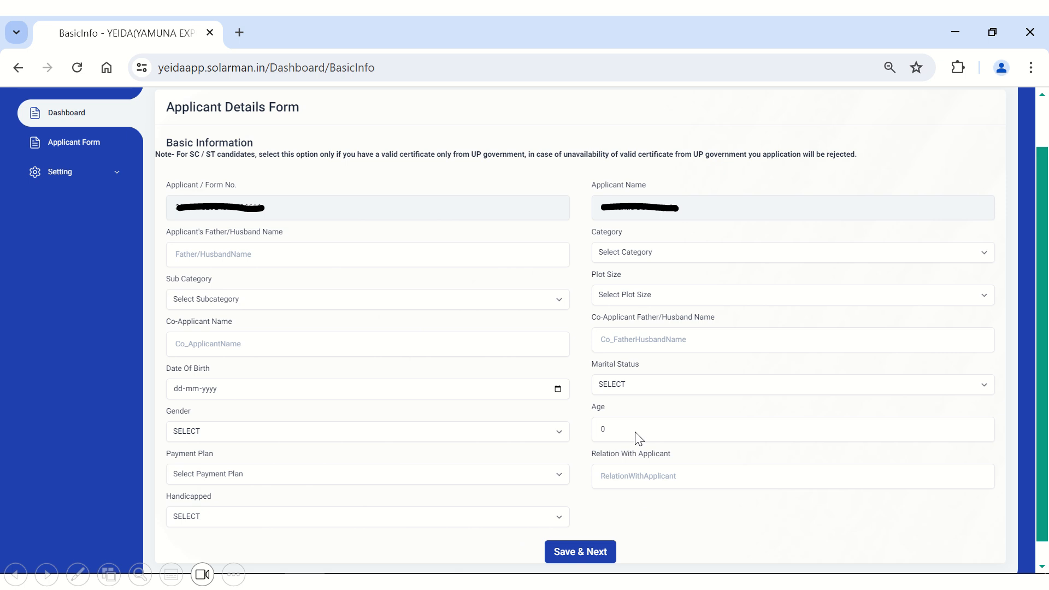
Step: Save the applicant details, address and refund details forms in turn to reach the document details
click(575, 553)
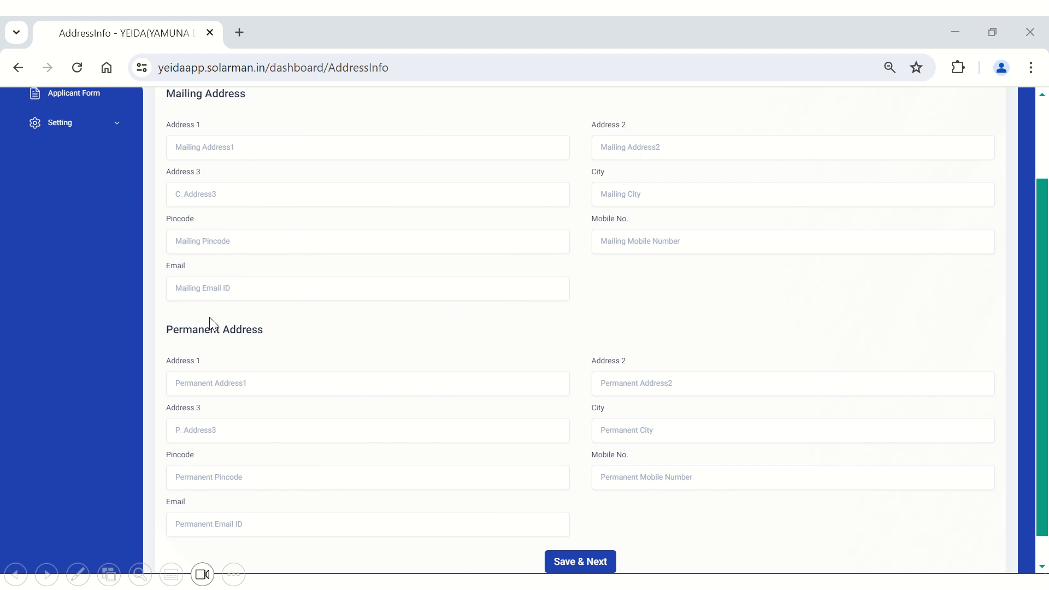
click(572, 556)
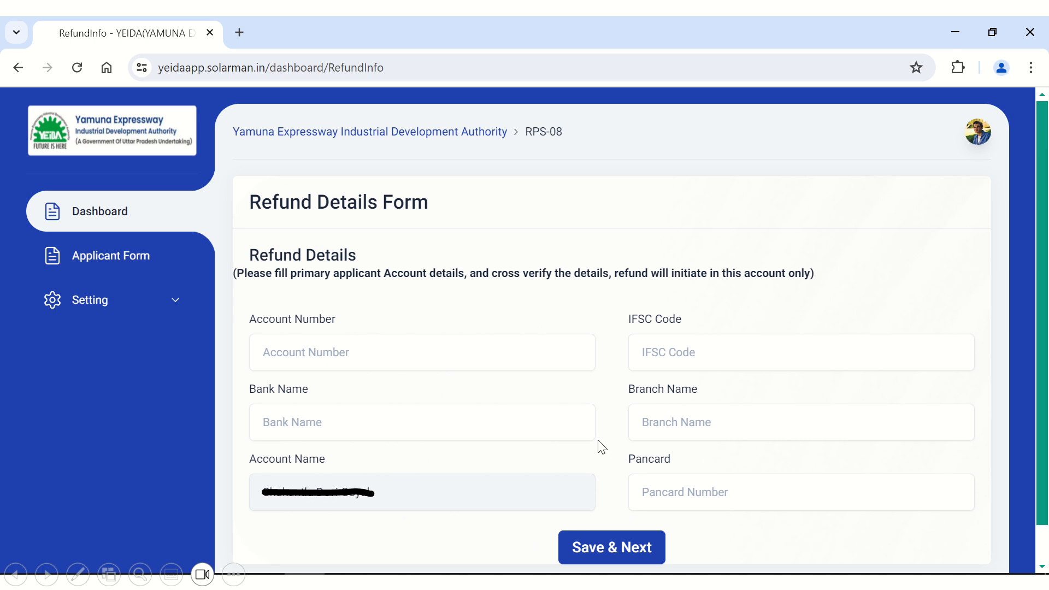
click(599, 554)
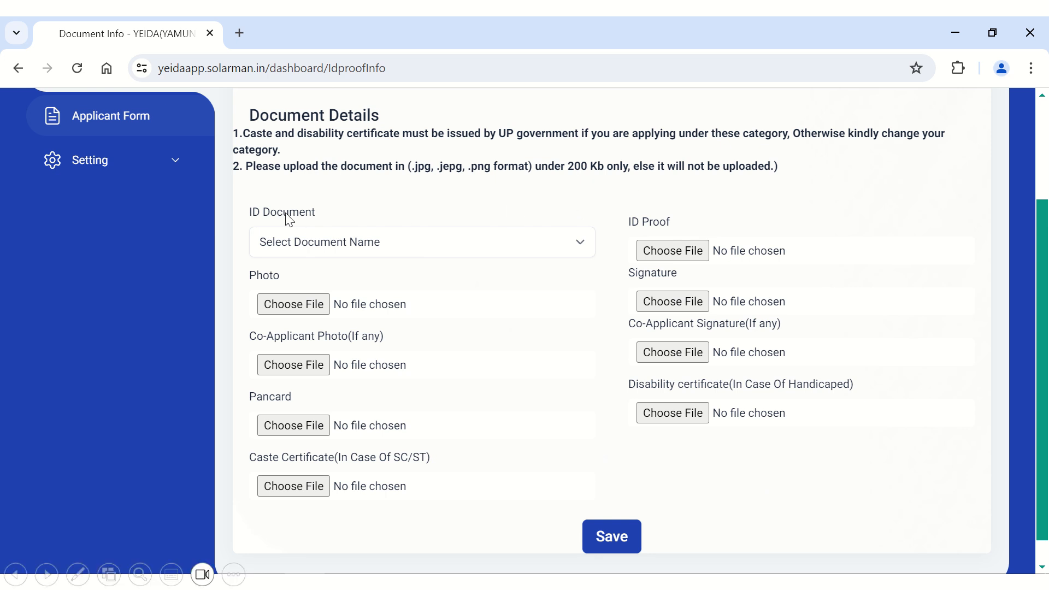
Step: Check which ID document types are accepted and save the document details form
click(312, 249)
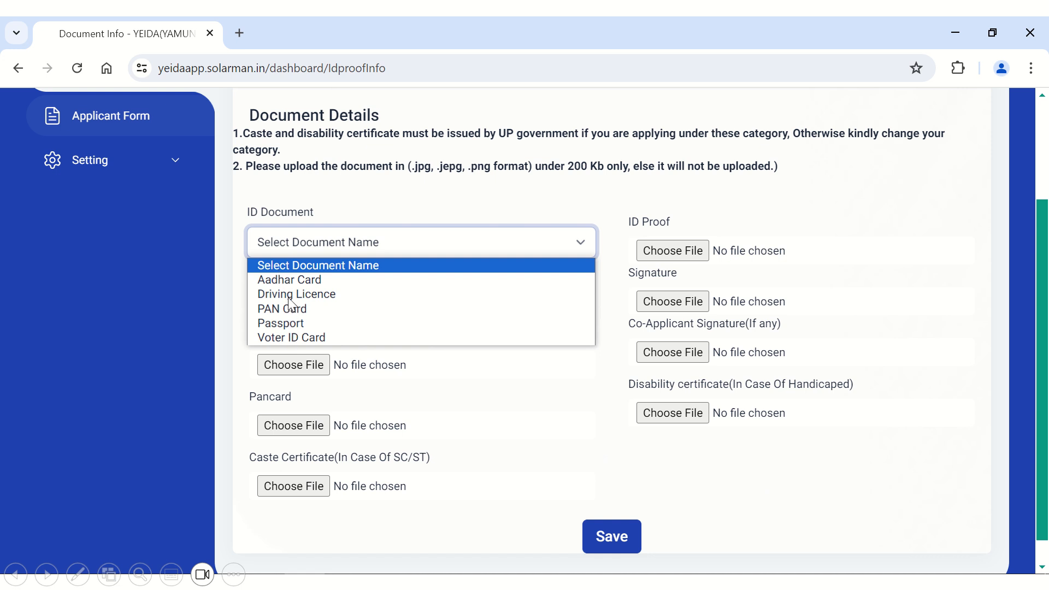
click(362, 242)
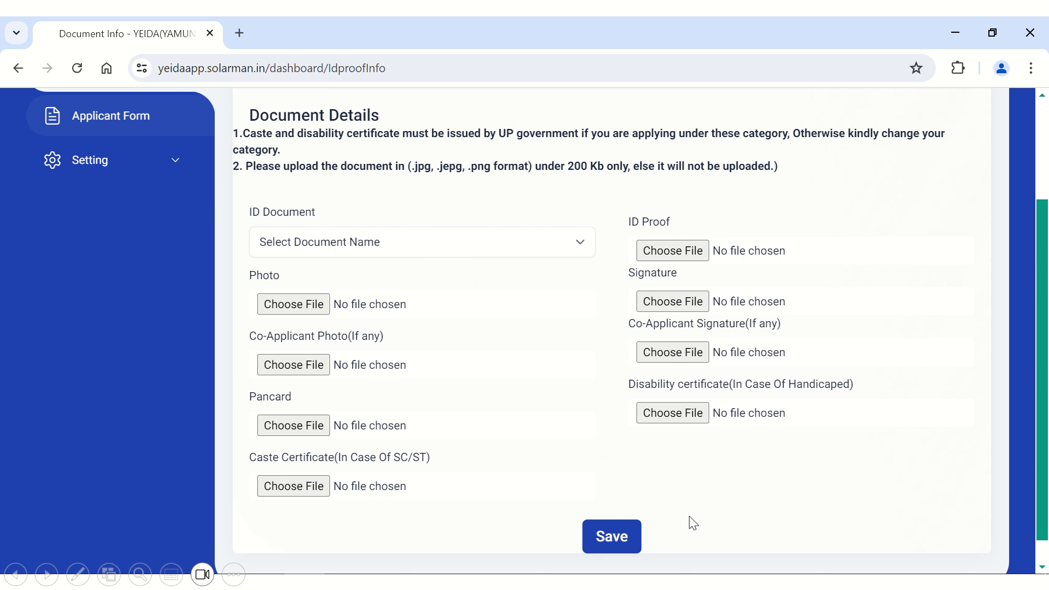
click(606, 538)
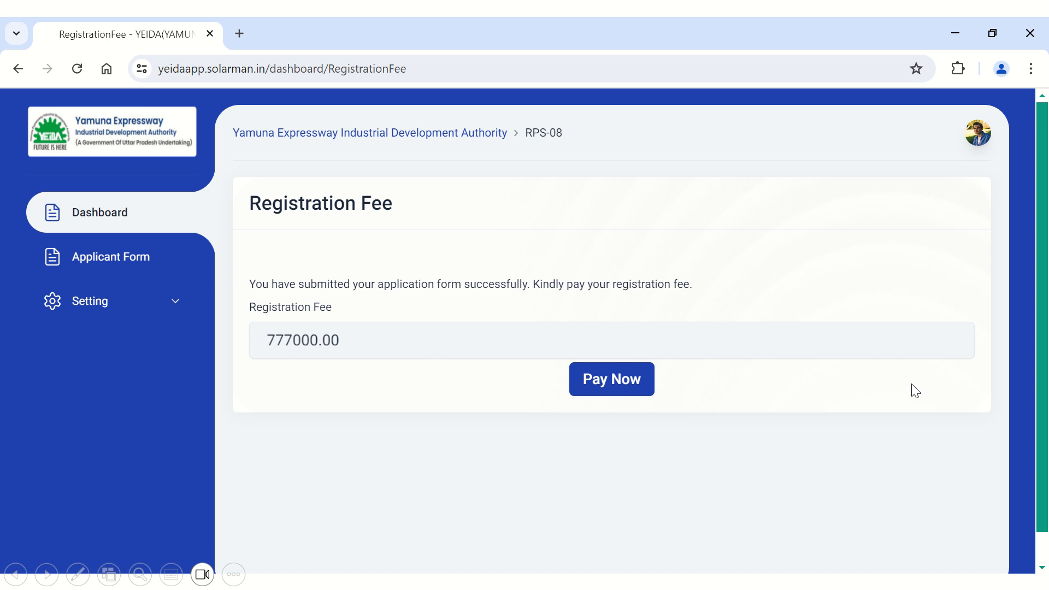
Step: Proceed to the registration fee payment and generate an RTGS / NEFT challan
click(616, 382)
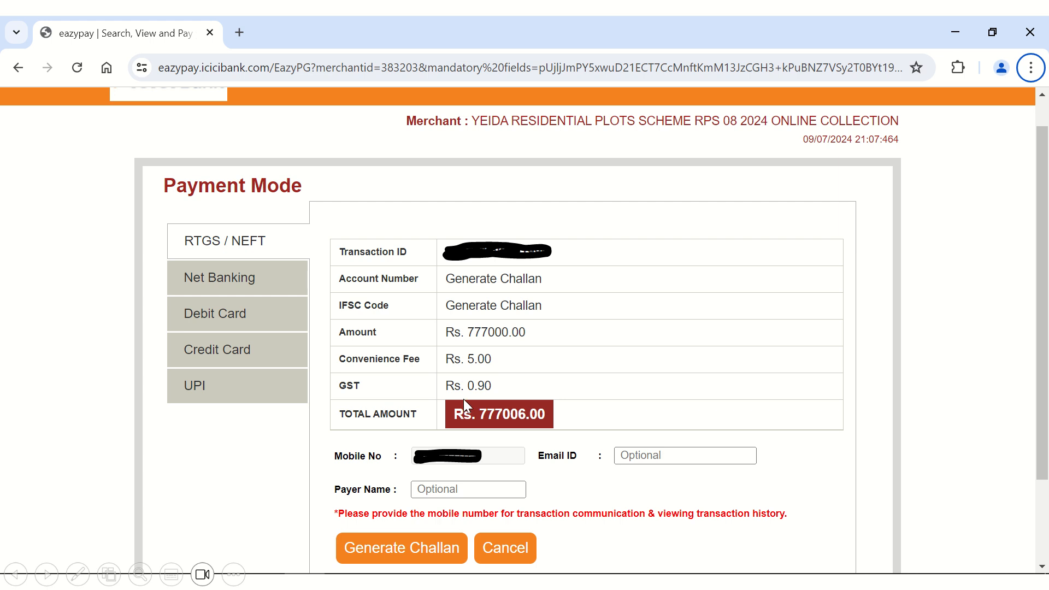
click(414, 543)
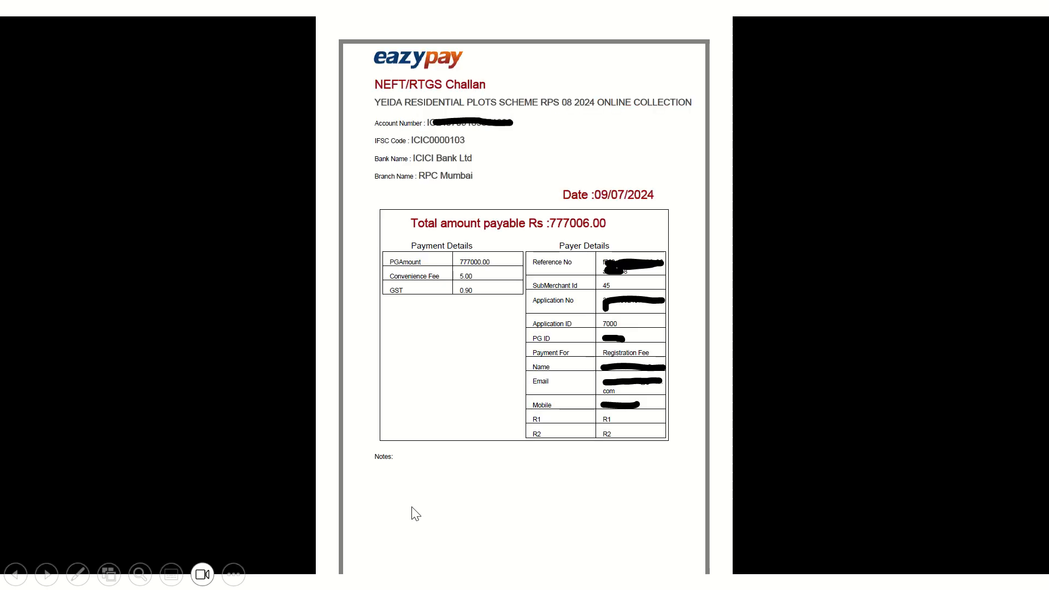